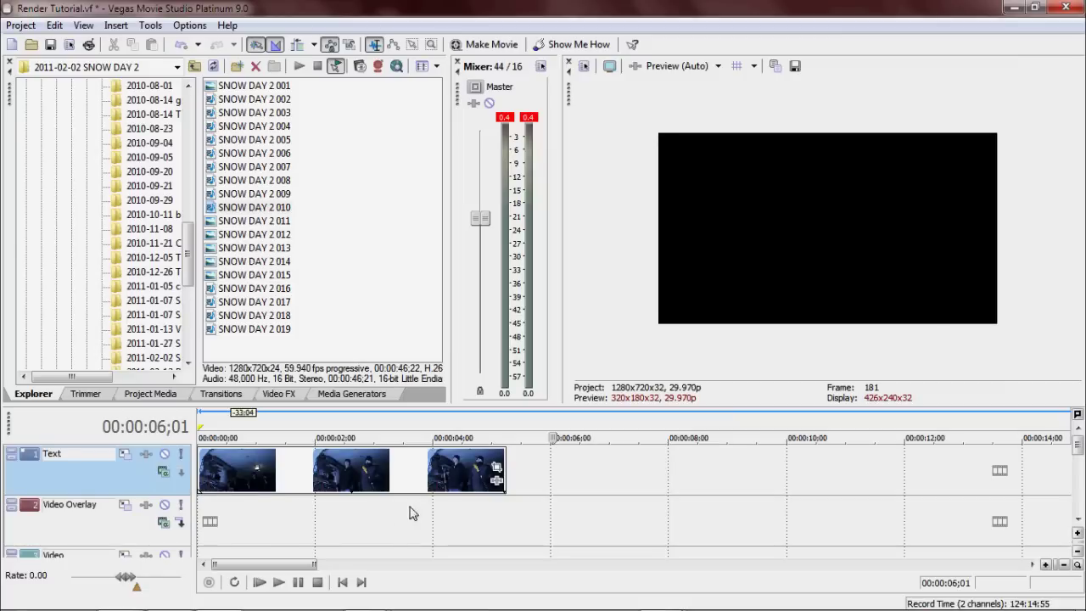
{"action": "left_click", "coordinate": [529, 484]}
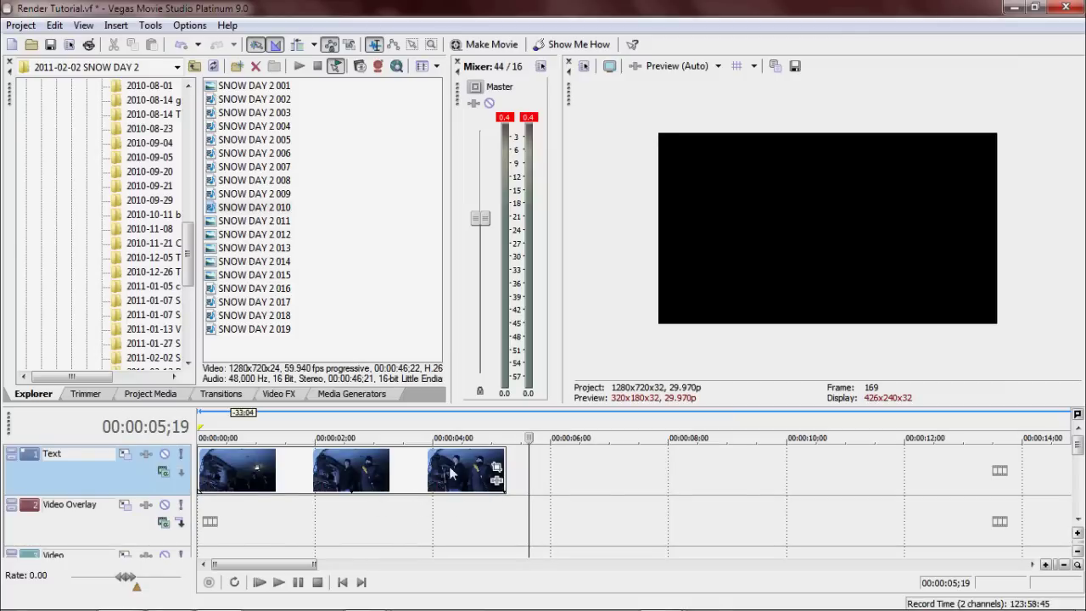
{"action": "left_click", "coordinate": [396, 478]}
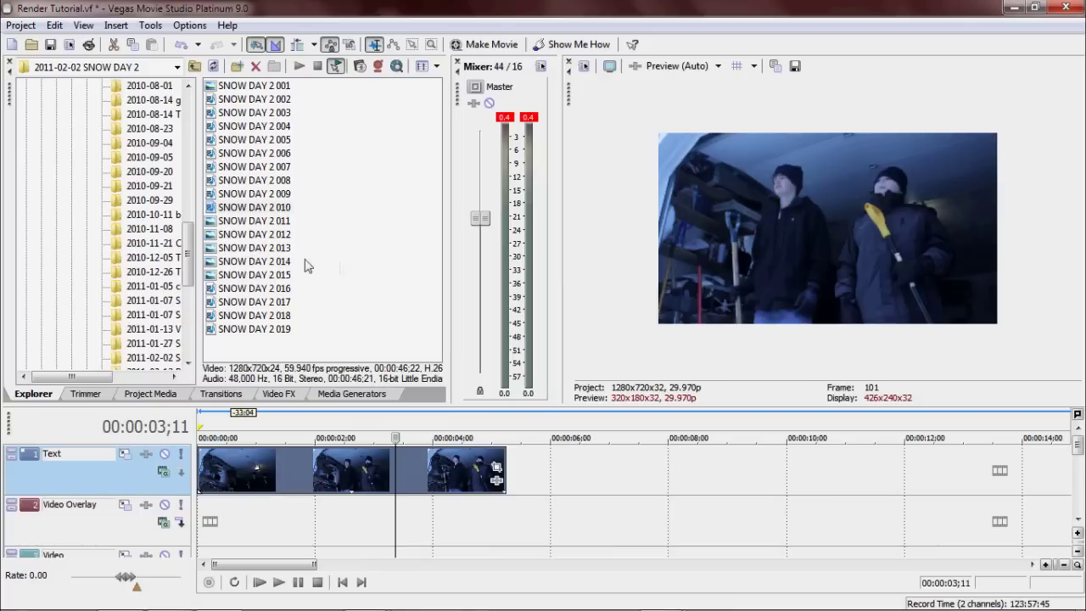
{"action": "key", "text": "space"}
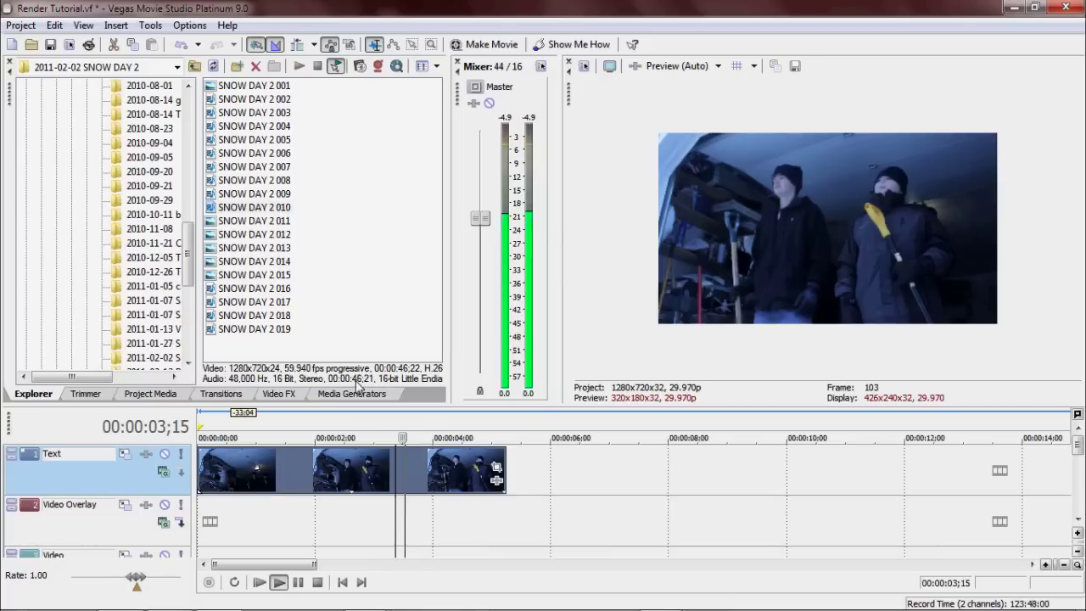
{"action": "left_click", "coordinate": [305, 501]}
{"action": "key", "text": "space"}
{"action": "key", "text": "space"}
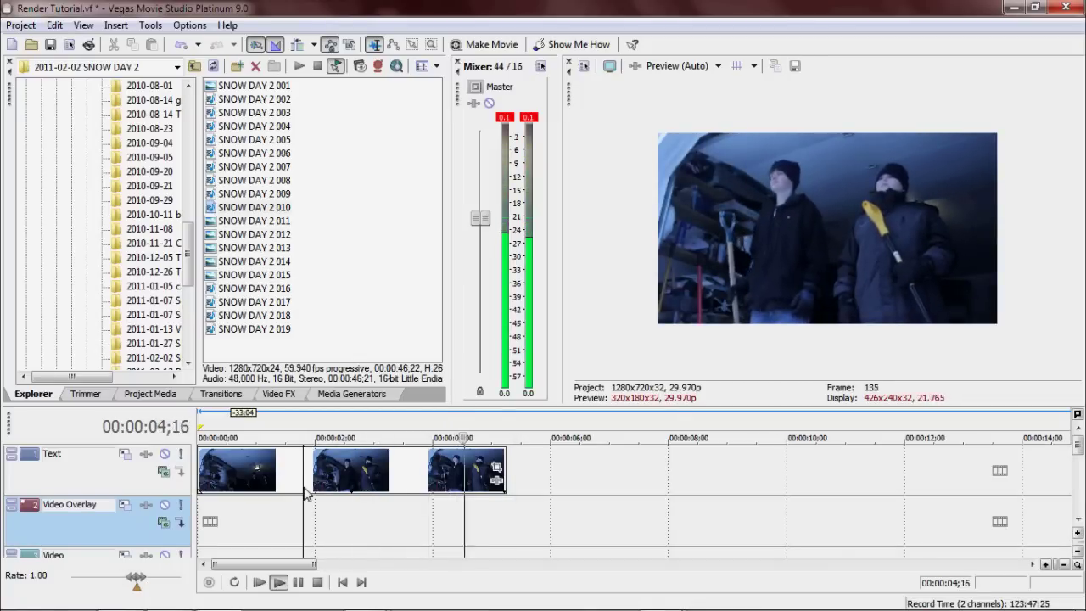
{"action": "key", "text": "space"}
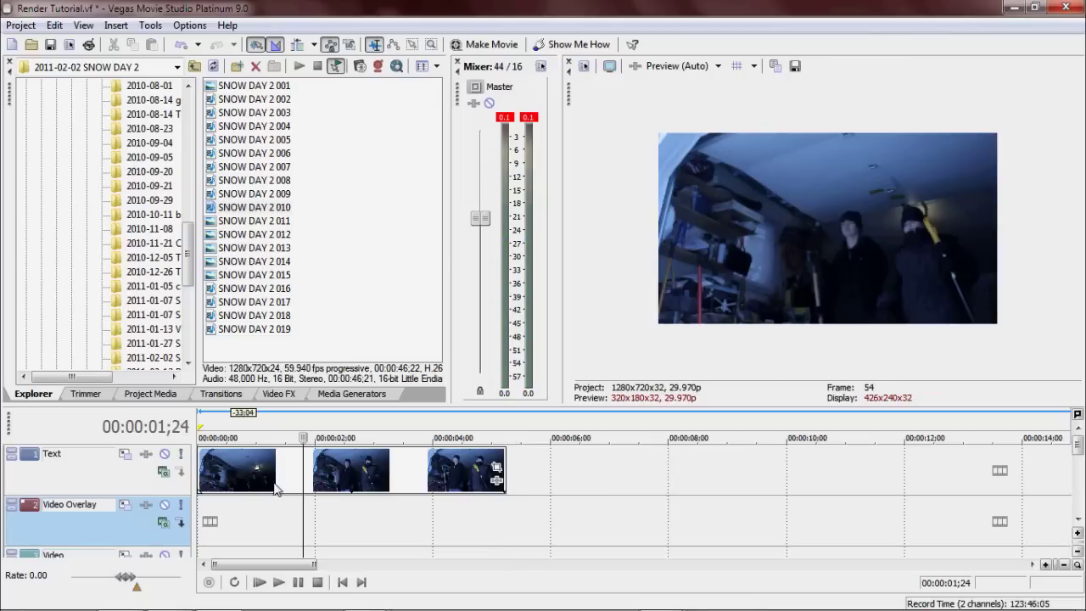
{"action": "left_click", "coordinate": [252, 486]}
{"action": "key", "text": "space"}
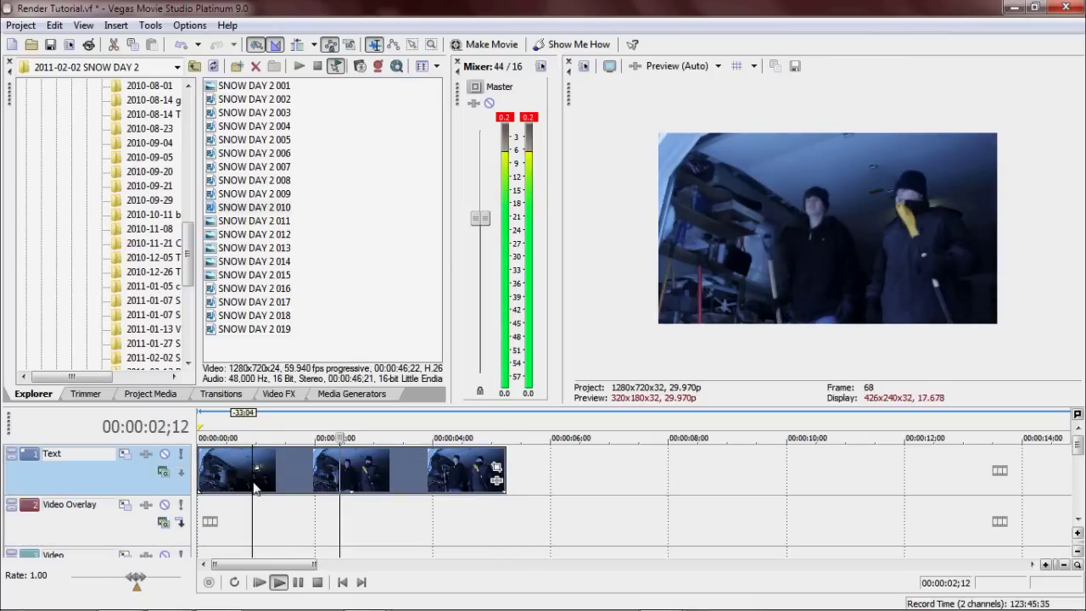
{"action": "key", "text": "space"}
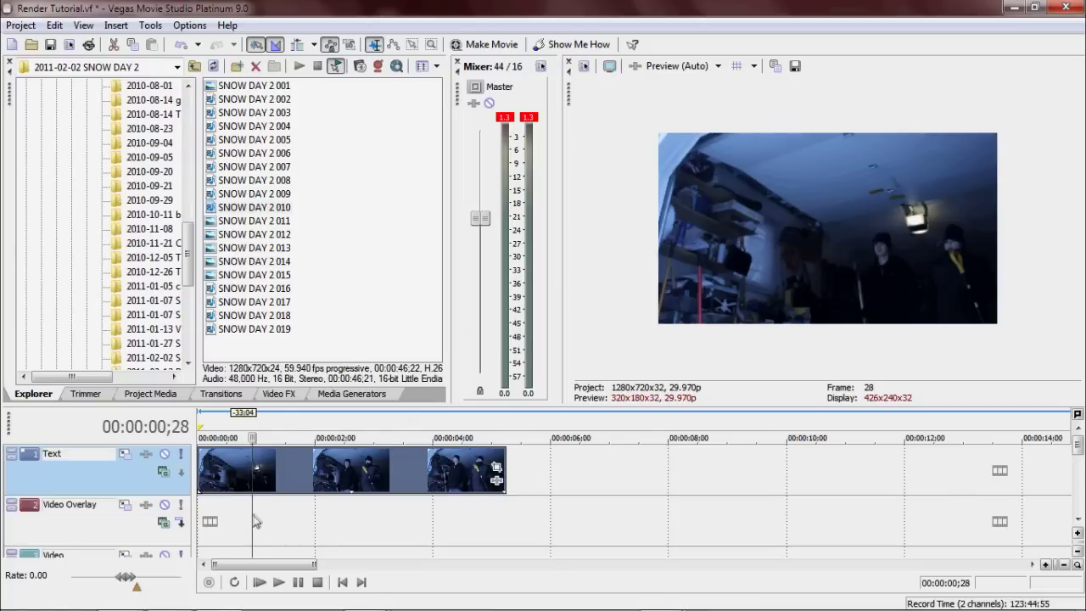
{"action": "key", "text": "space"}
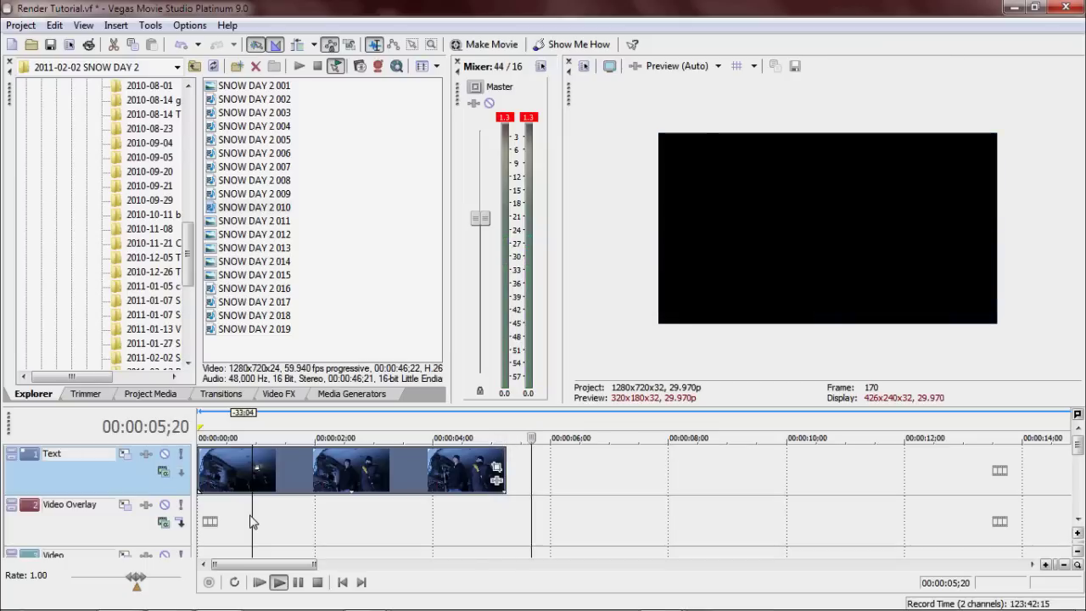
{"action": "key", "text": "space"}
{"action": "key", "text": "space"}
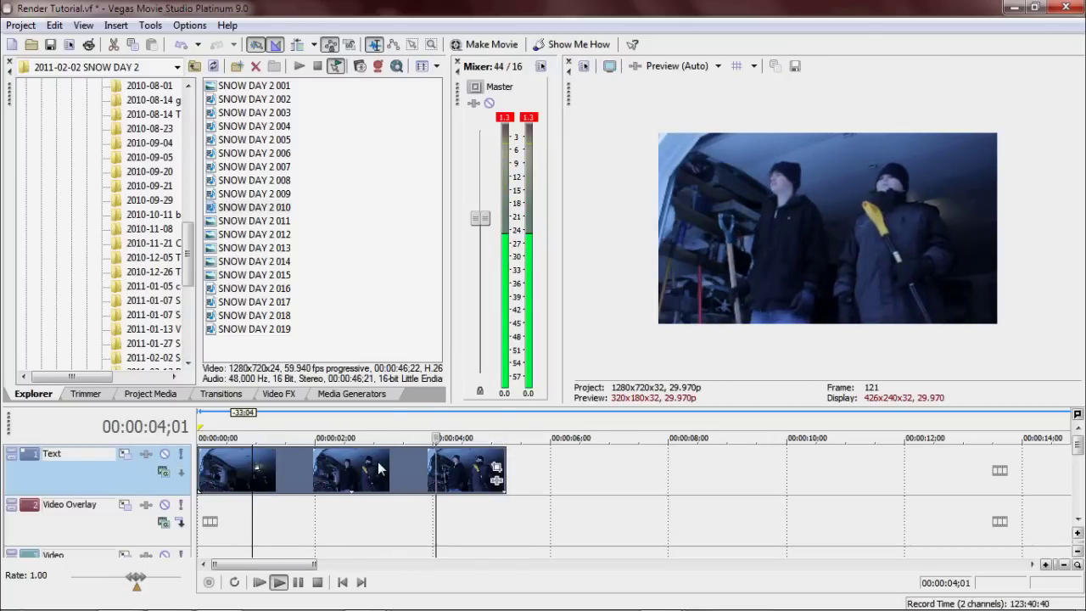
{"action": "key", "text": "space"}
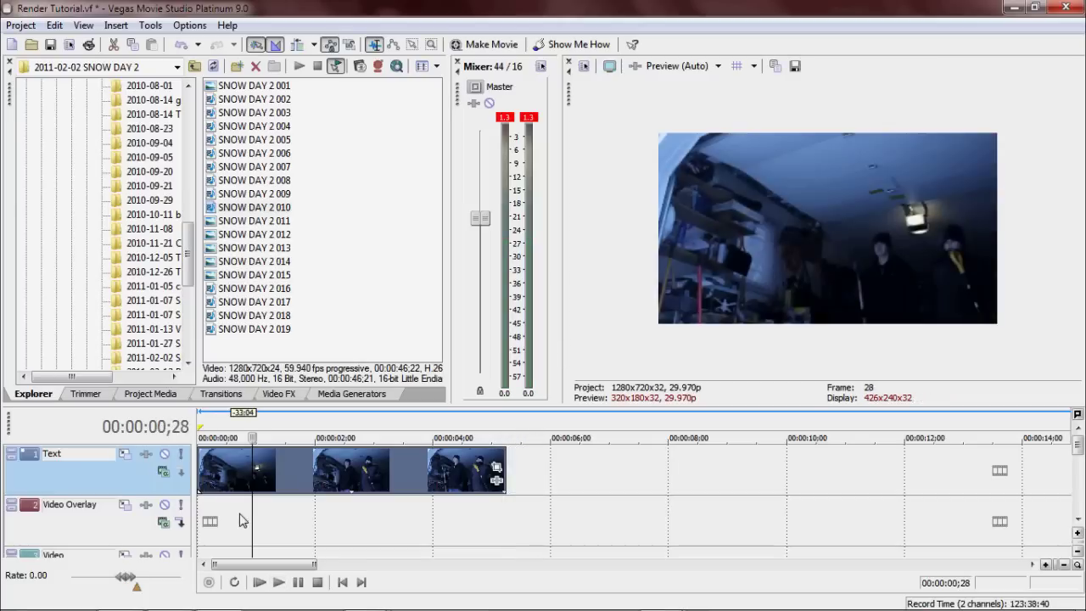
{"action": "key", "text": "space"}
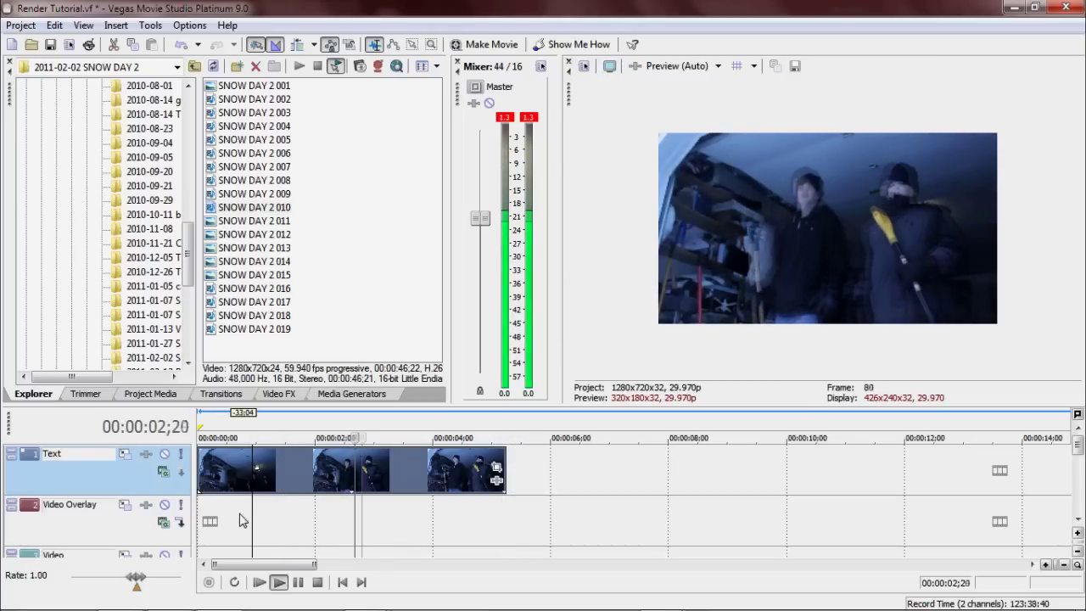
{"action": "key", "text": "space"}
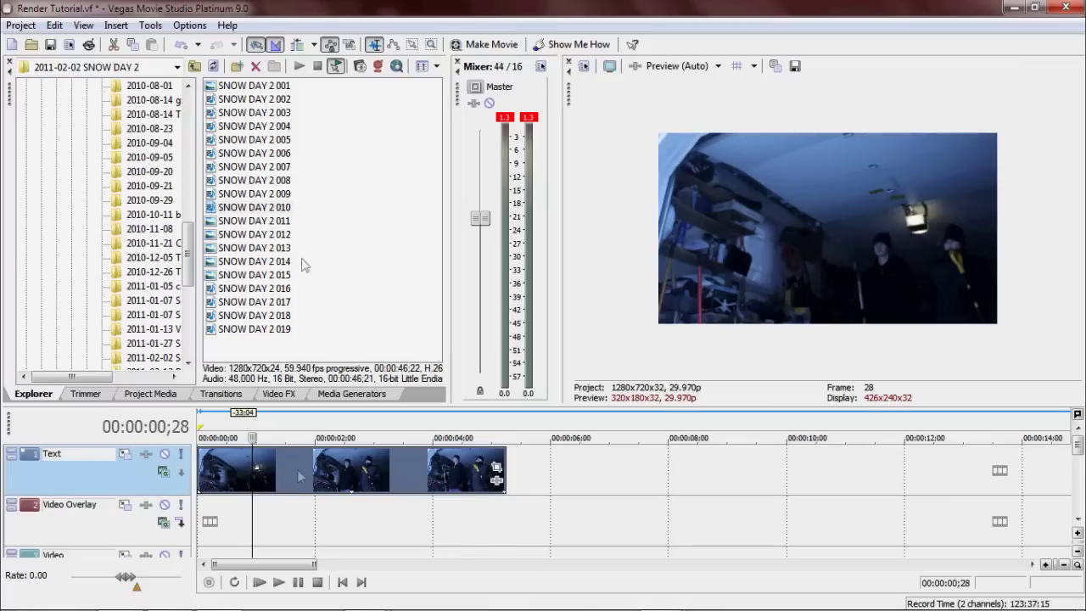
Step: Set the snow-day clip's playback rate to .4 and drag it longer so the footage loops
{"action": "right_click", "coordinate": [360, 485]}
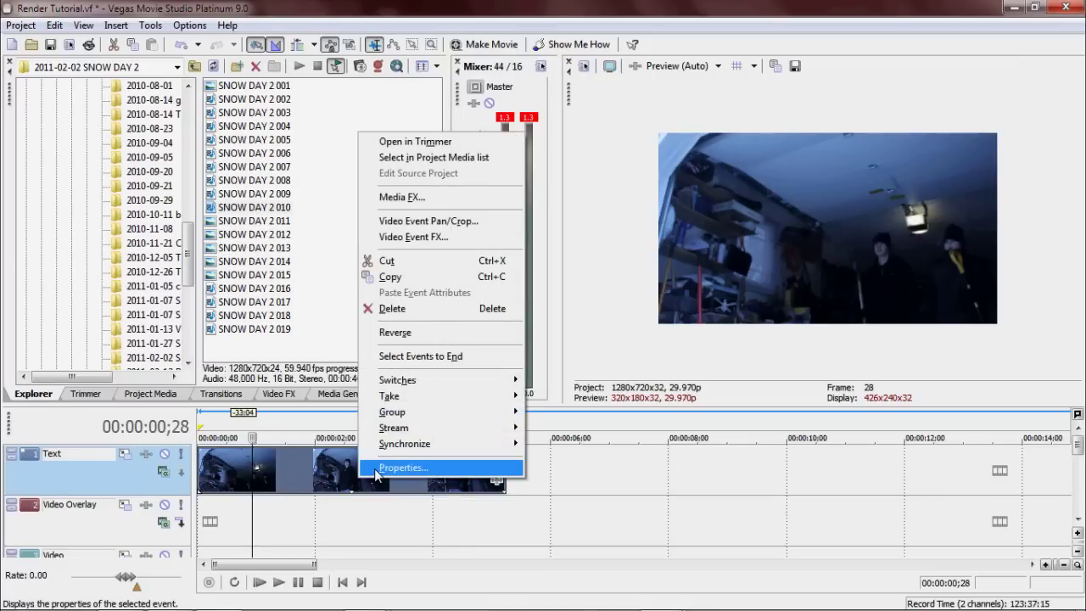
{"action": "left_click", "coordinate": [376, 468]}
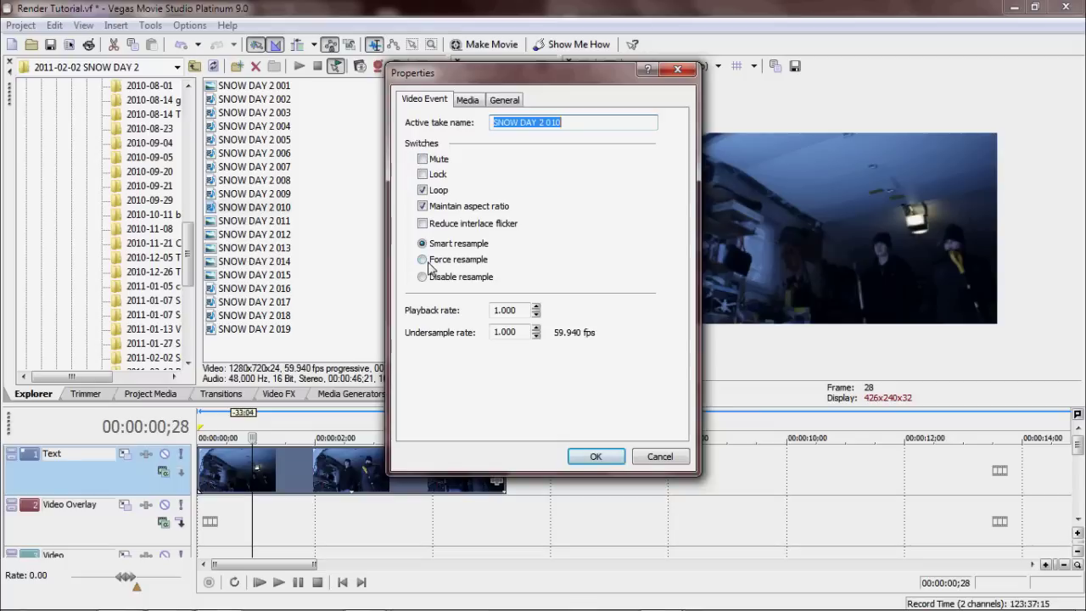
{"action": "left_click", "coordinate": [524, 311]}
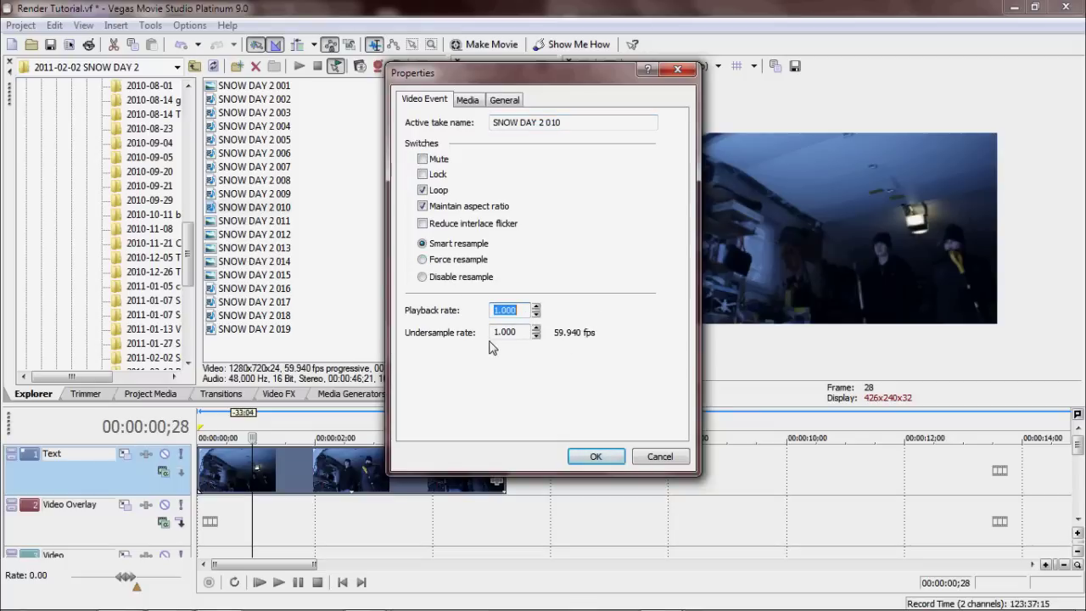
{"action": "type", "text": ".4"}
{"action": "key", "text": "Return"}
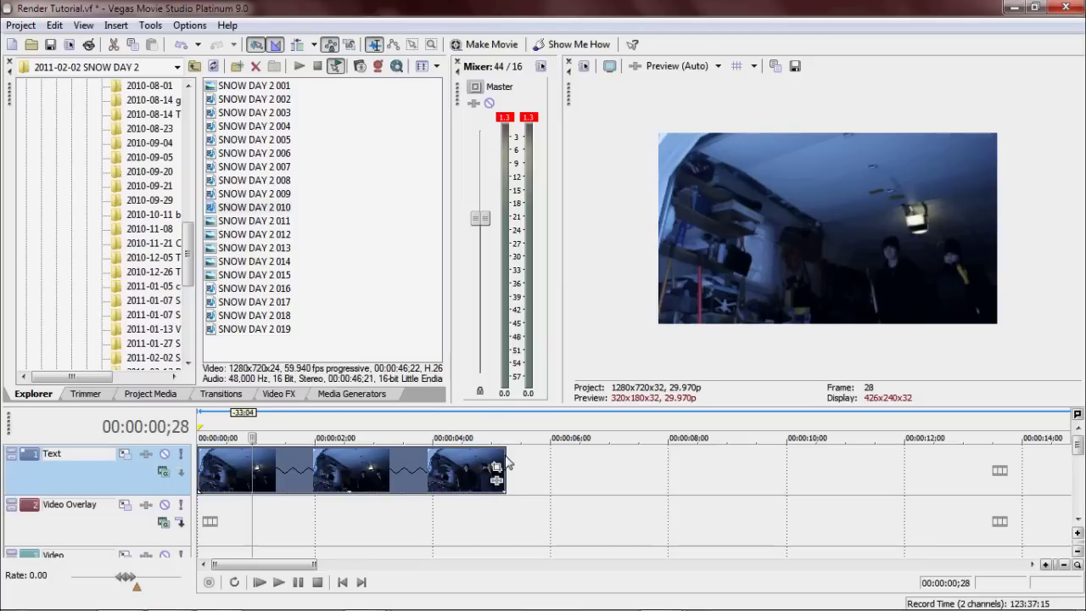
{"action": "left_click_drag", "start_coordinate": [504, 463], "coordinate": [1058, 466]}
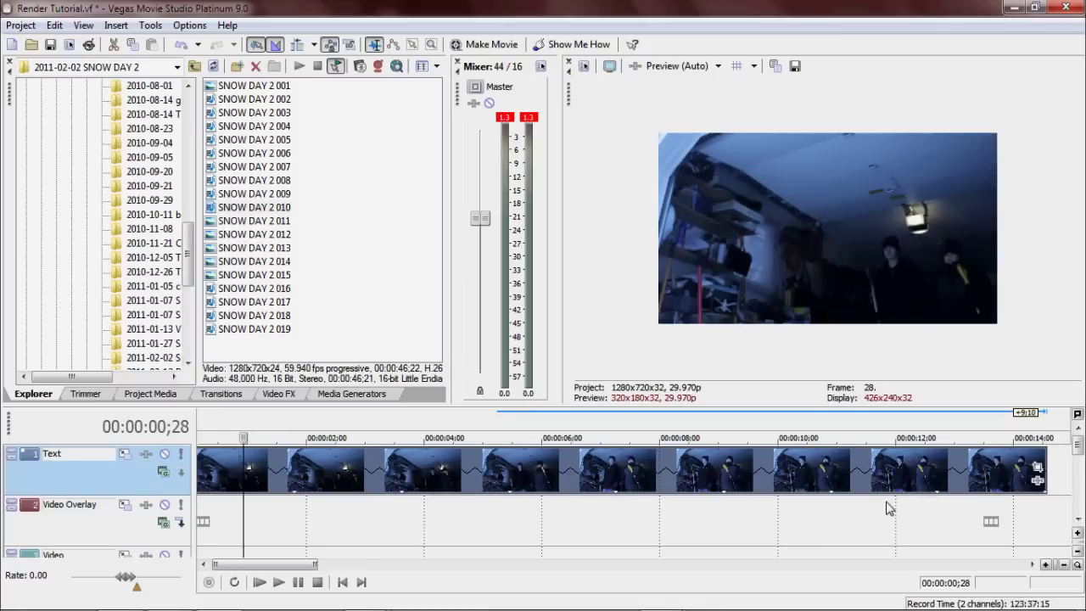
Step: Undo the extra lengthening and trim the clip to end just before 00:00:15
{"action": "scroll", "coordinate": [885, 504], "scroll_direction": "down", "scroll_amount": 3}
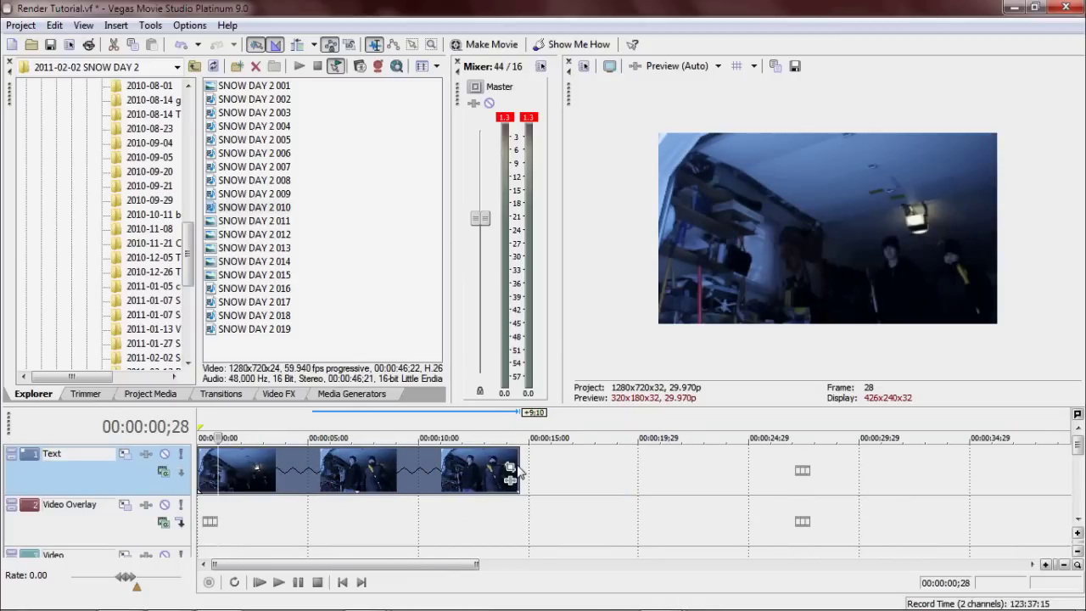
{"action": "left_click_drag", "start_coordinate": [517, 467], "coordinate": [865, 468]}
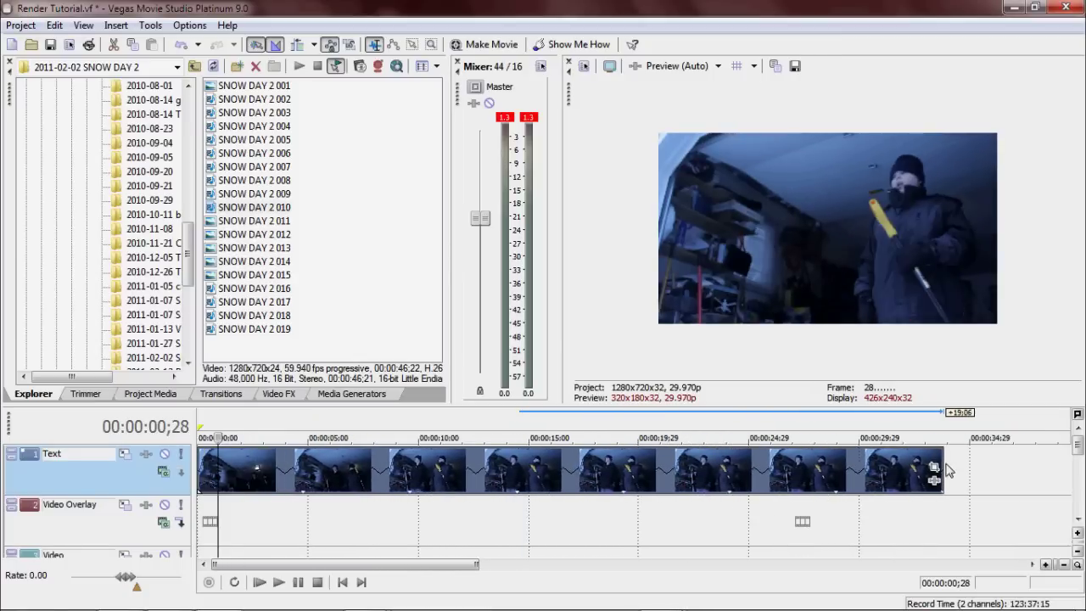
{"action": "key", "text": "ctrl+z"}
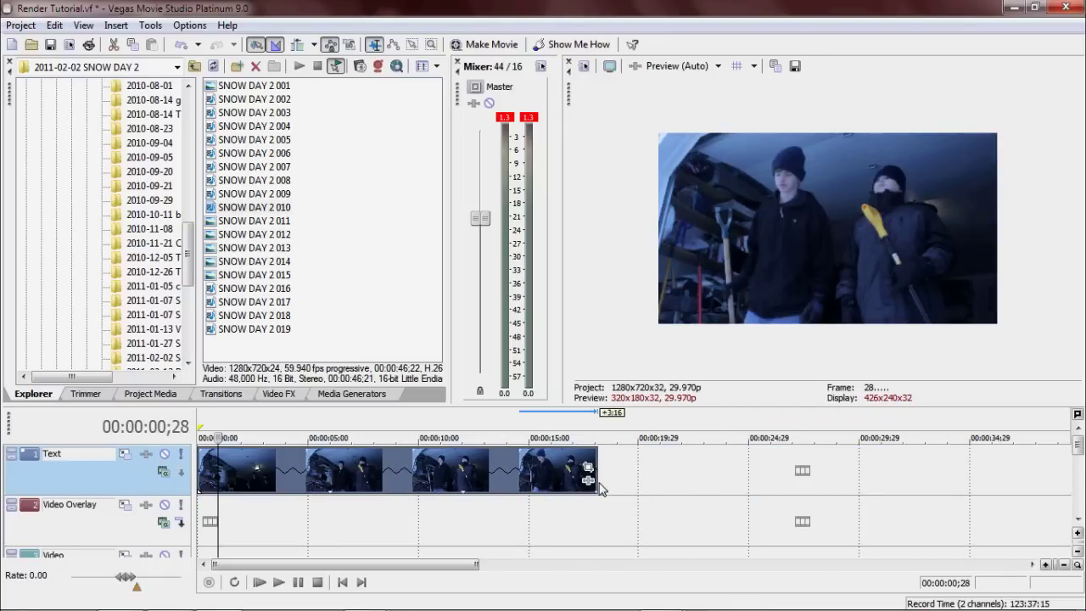
{"action": "left_click_drag", "start_coordinate": [585, 491], "coordinate": [538, 502]}
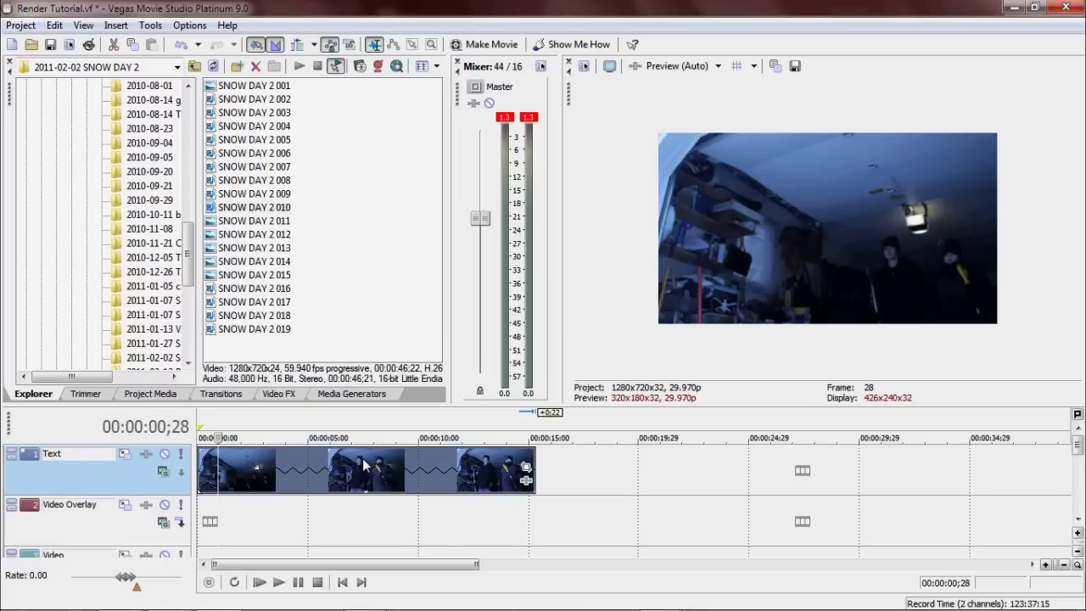
{"action": "key", "text": "space"}
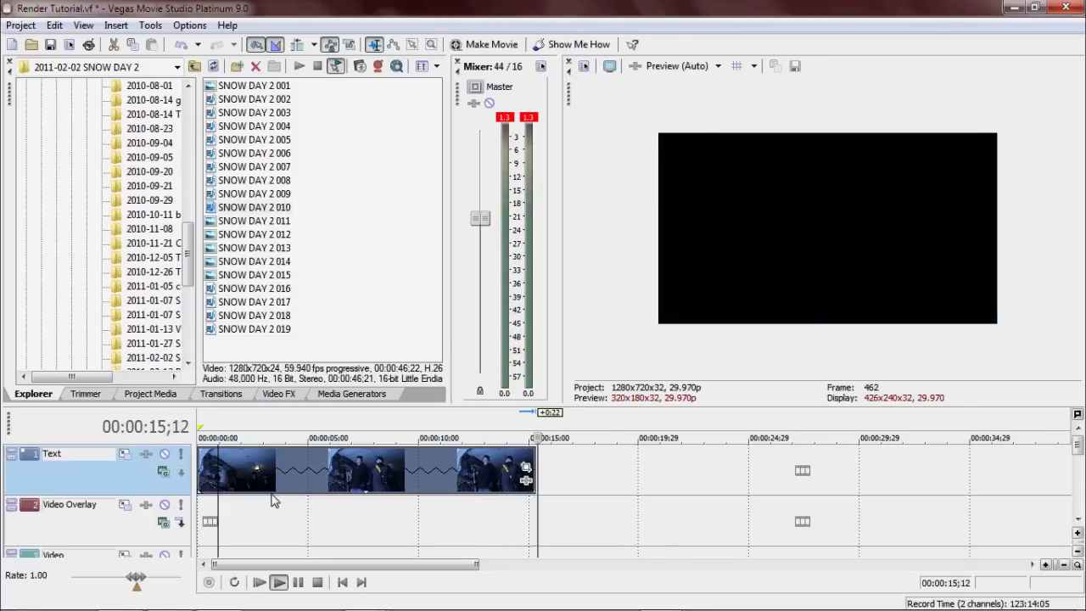
{"action": "key", "text": "space"}
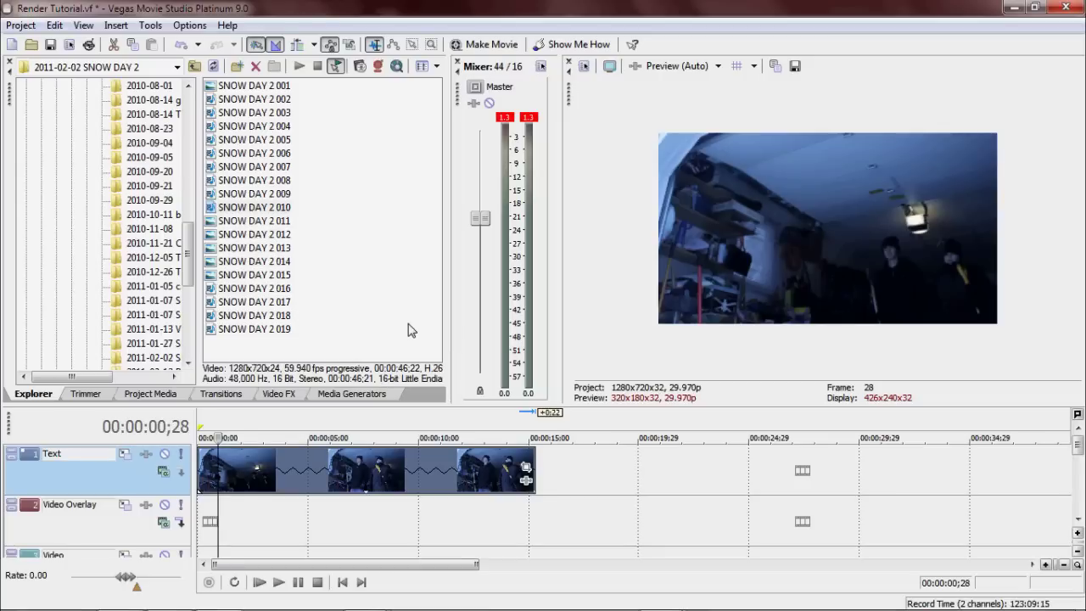
{"action": "right_click", "coordinate": [381, 472]}
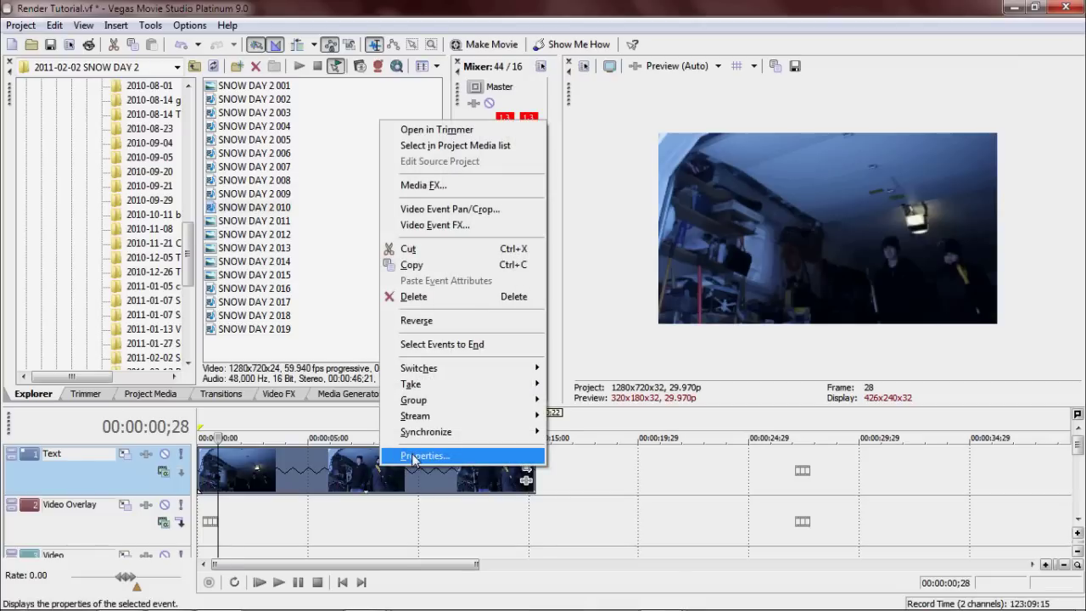
Step: Re-enter the clip's playback rate in Event Properties and confirm it
{"action": "left_click", "coordinate": [414, 457]}
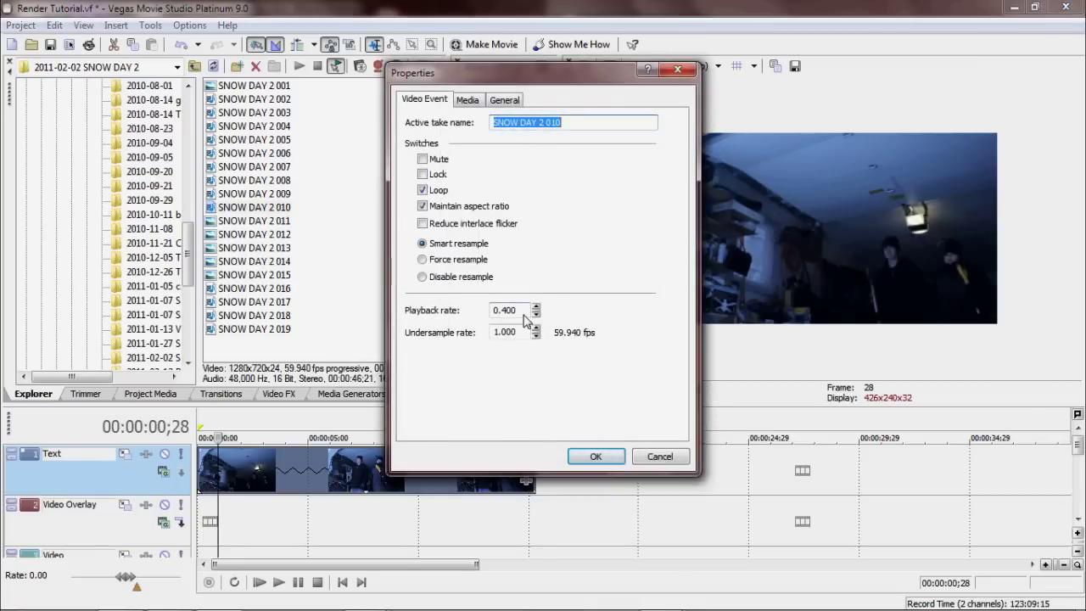
{"action": "left_click_drag", "start_coordinate": [524, 311], "coordinate": [397, 329]}
{"action": "type", "text": "."}
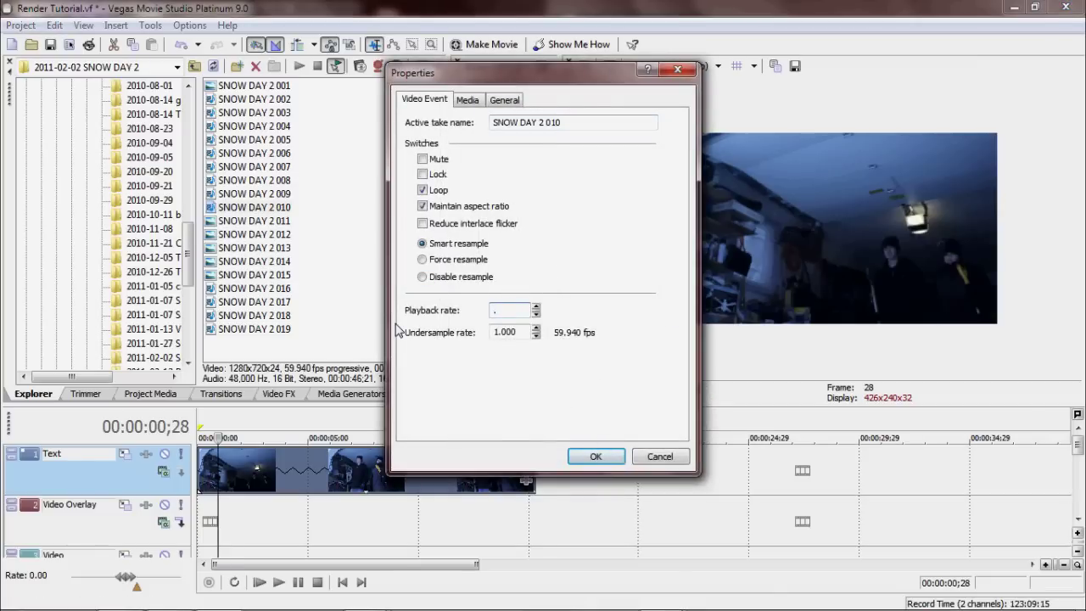
{"action": "key", "text": "Return"}
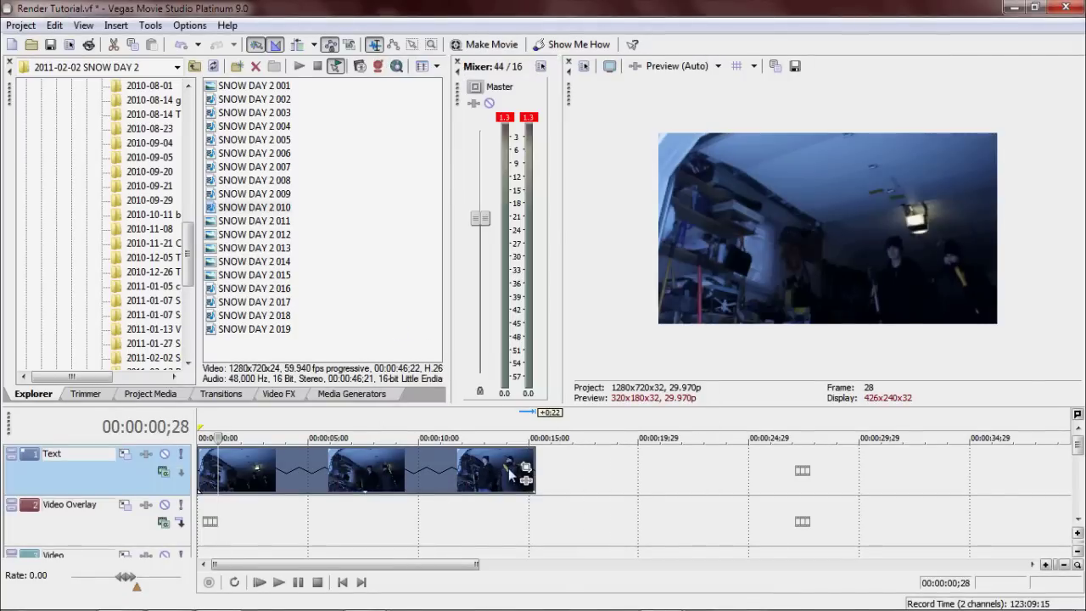
Step: Stretch the clip to about the 20-second mark, preview it, then undo the lengthening
{"action": "left_click_drag", "start_coordinate": [534, 472], "coordinate": [660, 472]}
{"action": "key", "text": "space"}
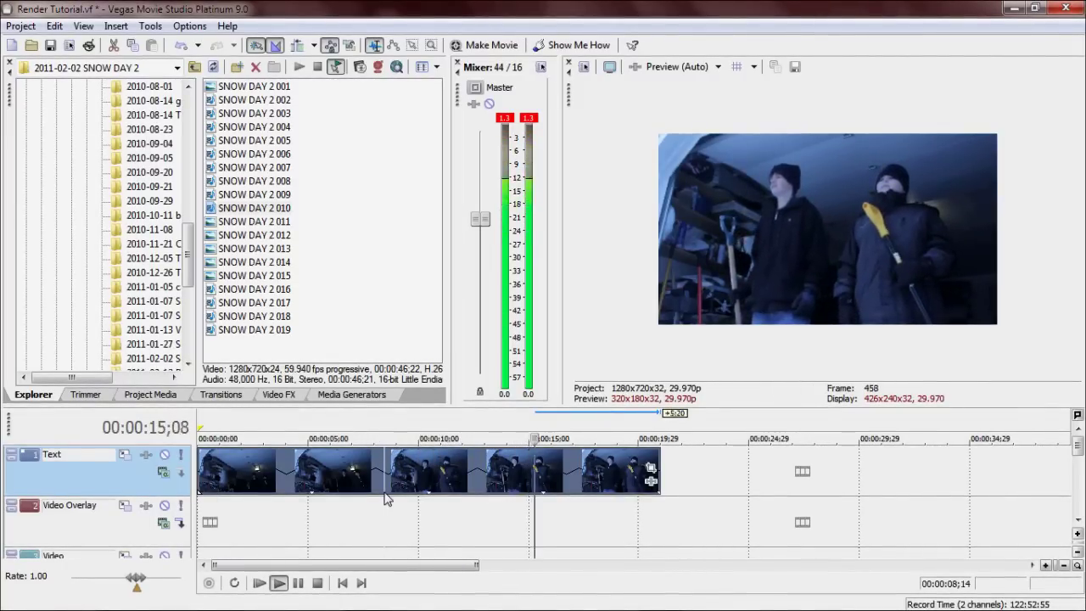
{"action": "key", "text": "space"}
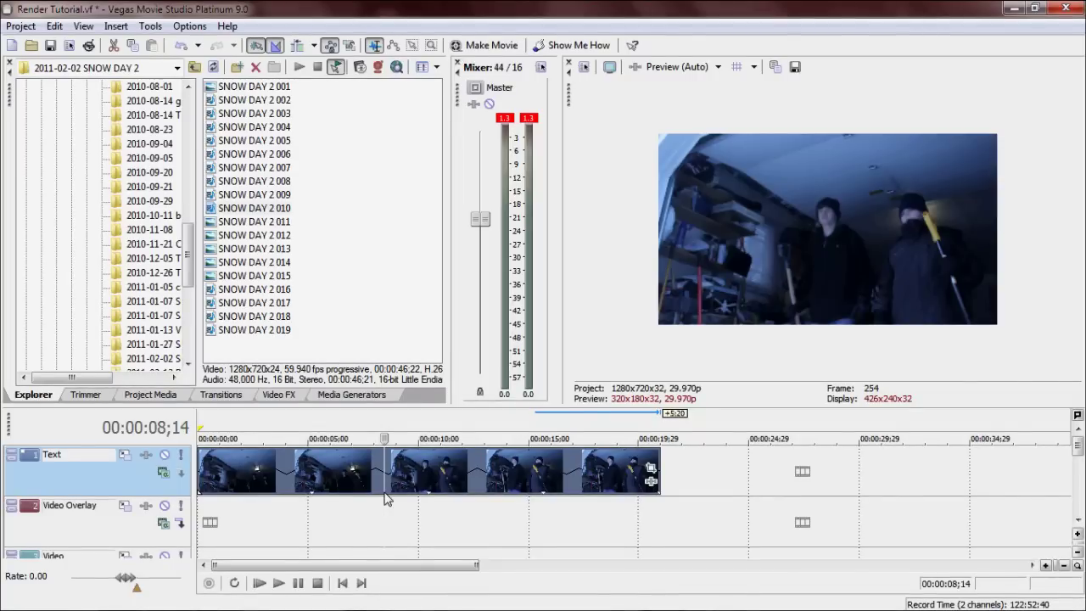
{"action": "key", "text": "ctrl+z"}
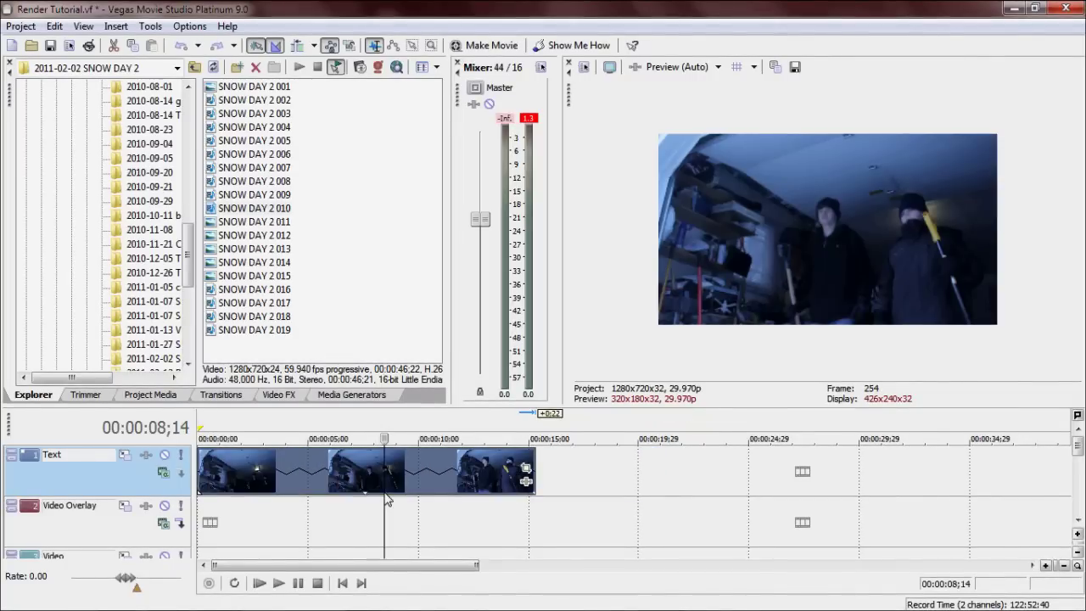
Step: Change the clip's playback rate from 0.250 to .4 and preview the slowed result
{"action": "key", "text": "space"}
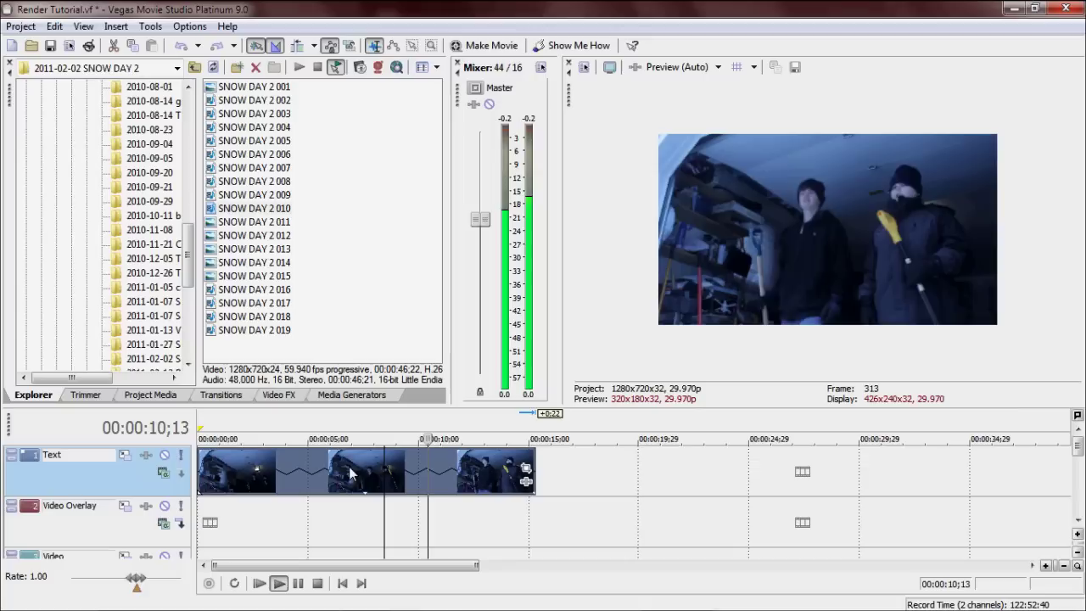
{"action": "key", "text": "space"}
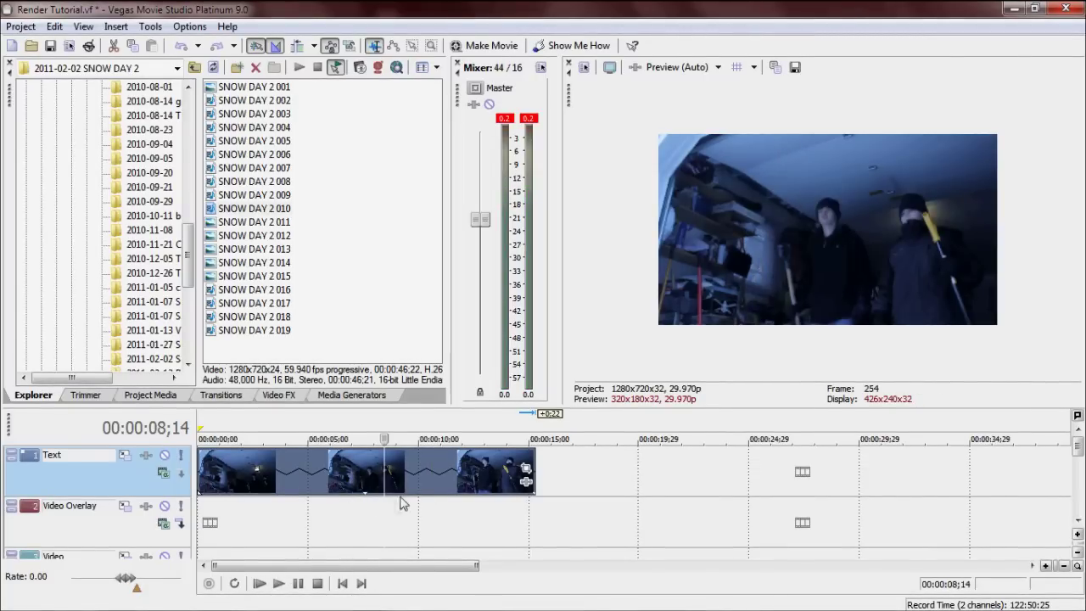
{"action": "right_click", "coordinate": [433, 488]}
{"action": "left_click", "coordinate": [475, 477]}
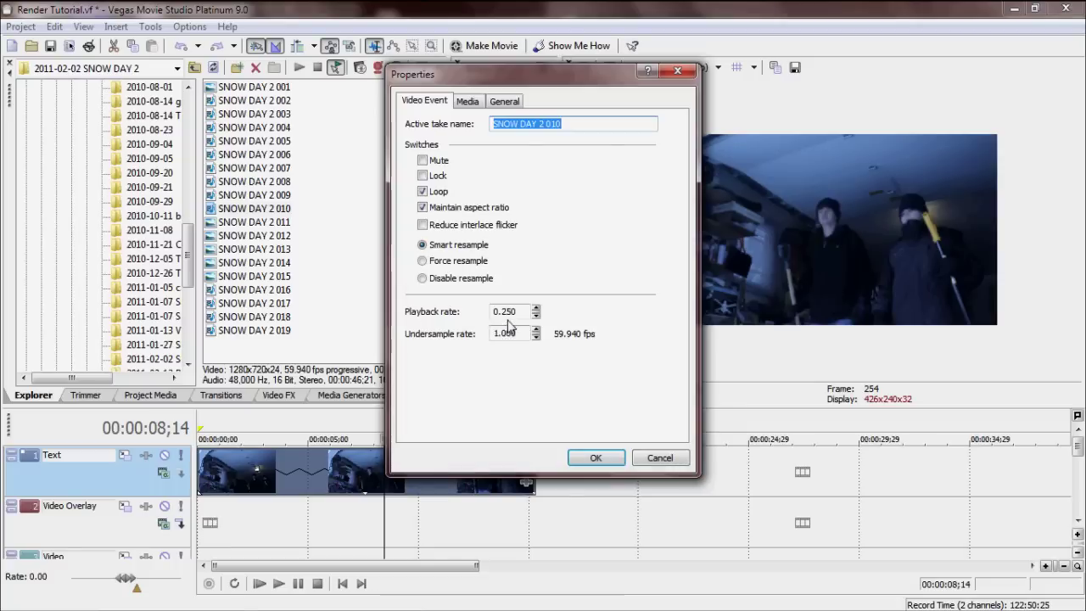
{"action": "double_click", "coordinate": [518, 313]}
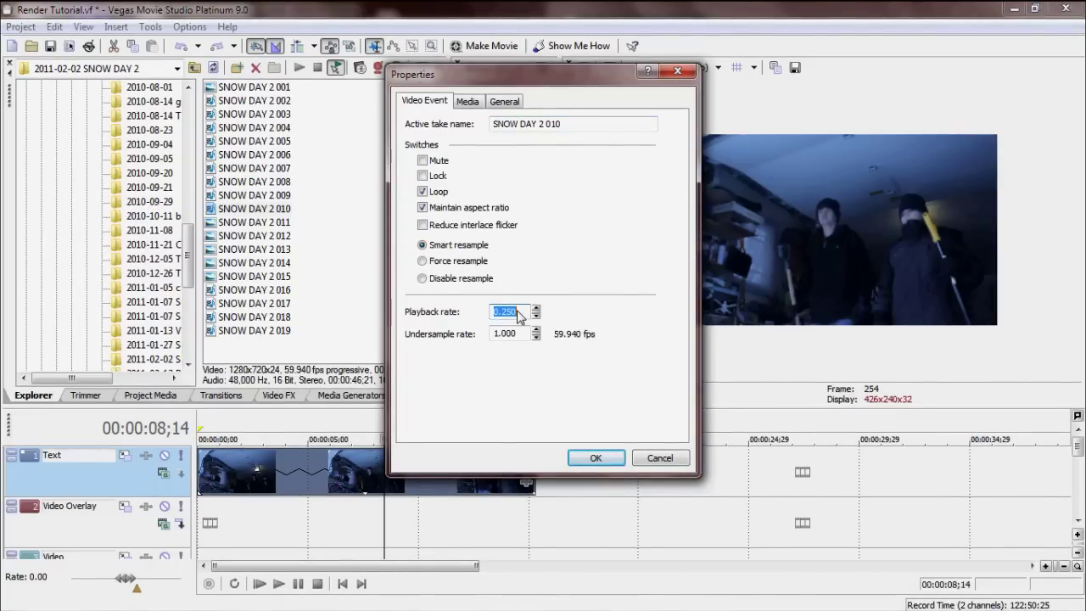
{"action": "type", "text": "."}
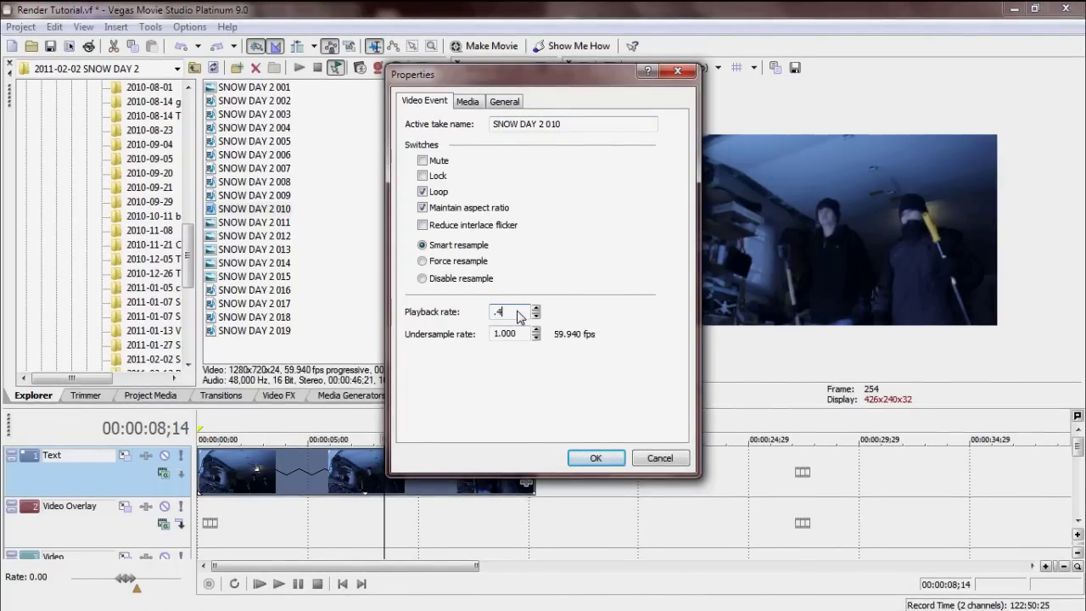
{"action": "type", "text": "4"}
{"action": "key", "text": "Return"}
{"action": "key", "text": "space"}
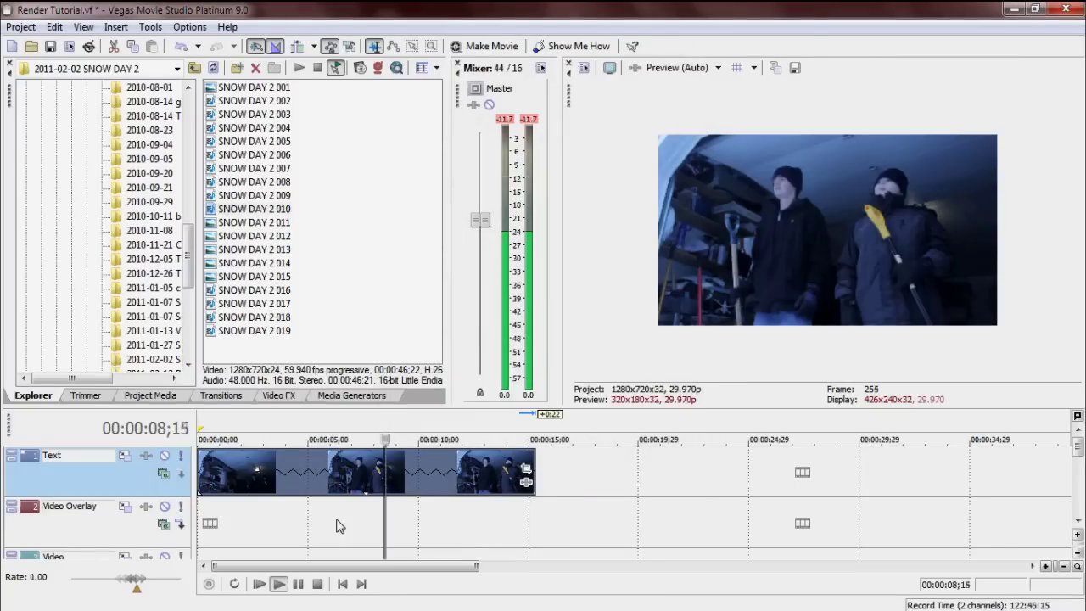
{"action": "key", "text": "space"}
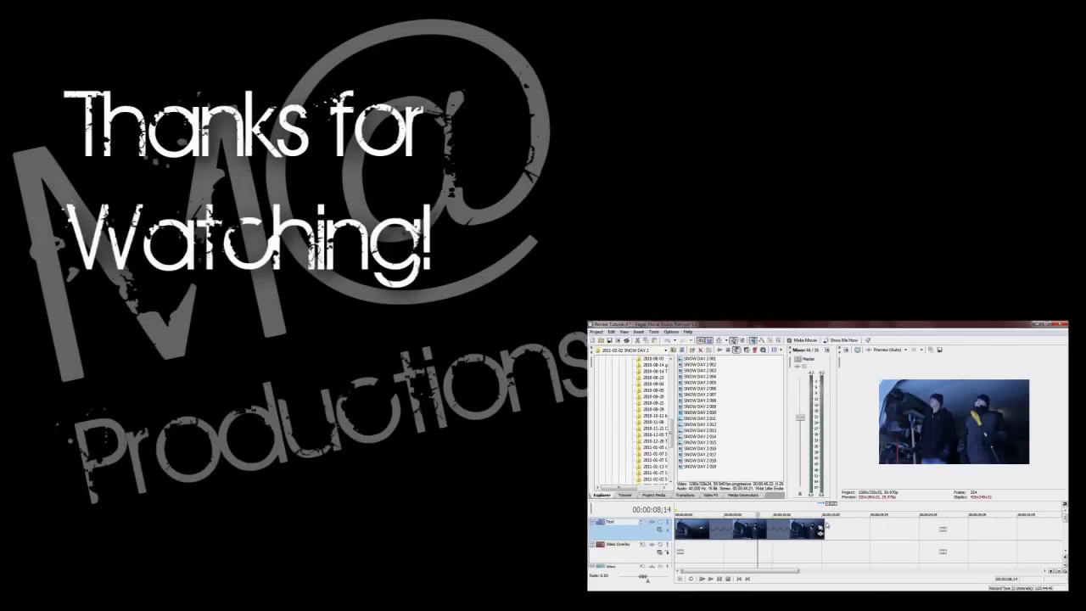
Step: Extend the slowed clip's right edge slightly further along the timeline
{"action": "left_click_drag", "start_coordinate": [825, 526], "coordinate": [836, 526]}
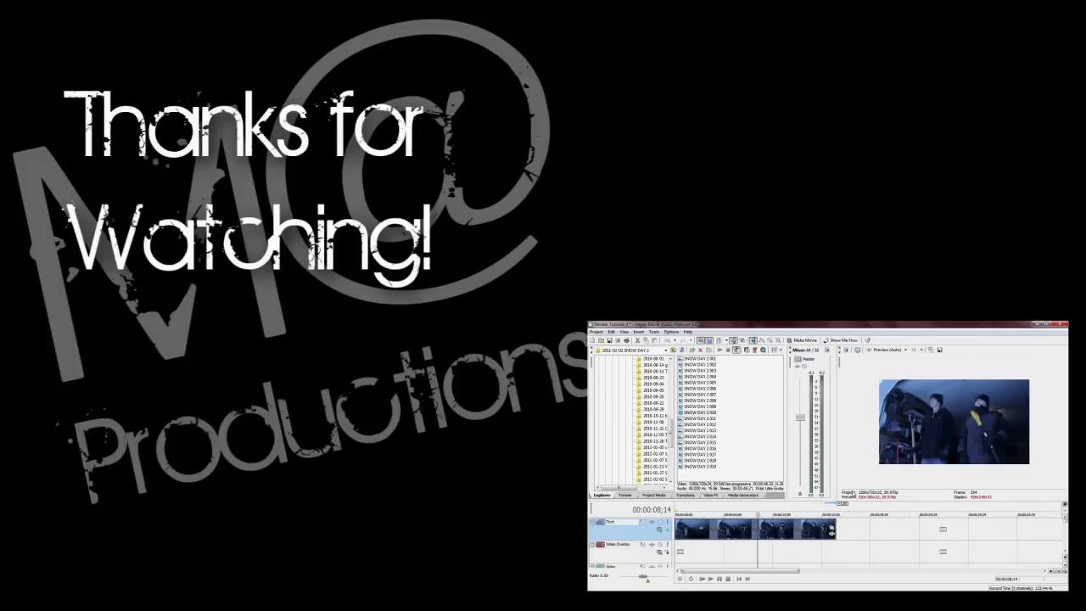